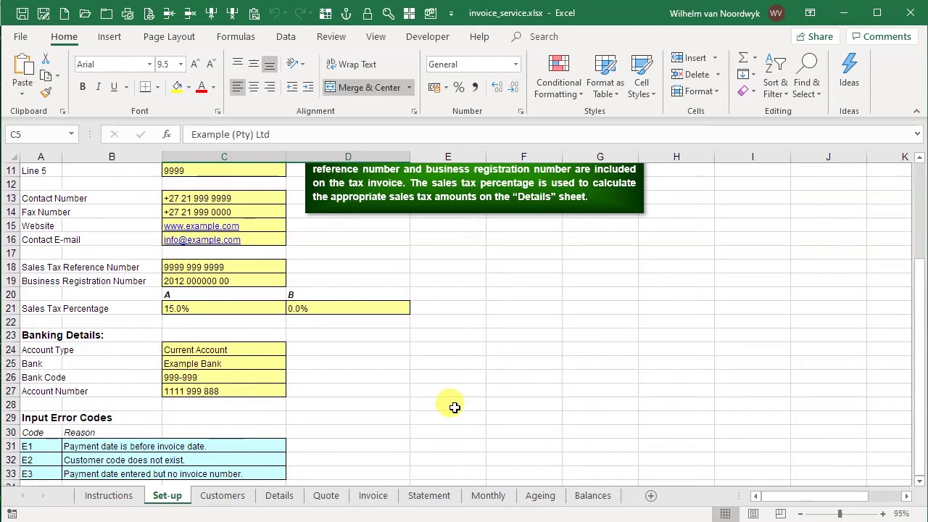
Review the business, banking and error code details on the Set-up sheet, and open the Customers sheet
scroll(454, 407, "up", 1)
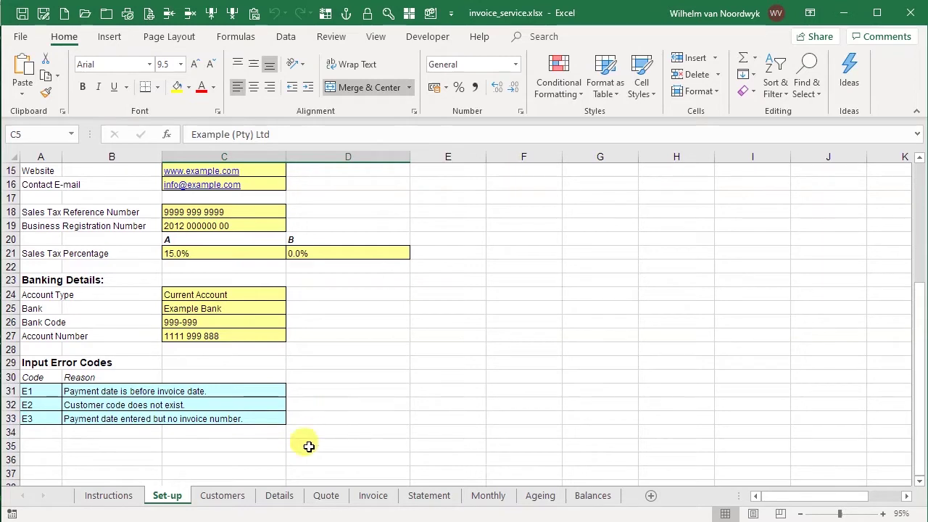
left_click(217, 498)
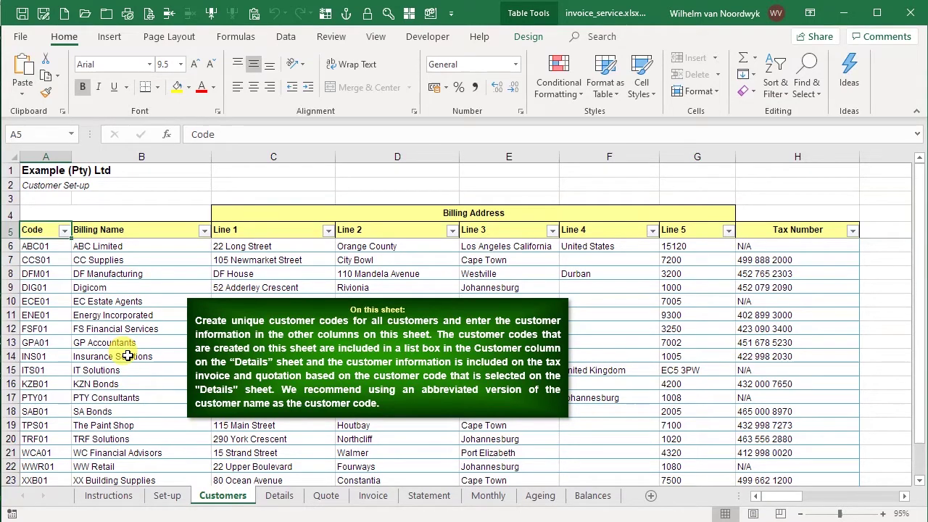
Open the Details sheet and view the customer codes available for invoice INV0002
left_click(278, 496)
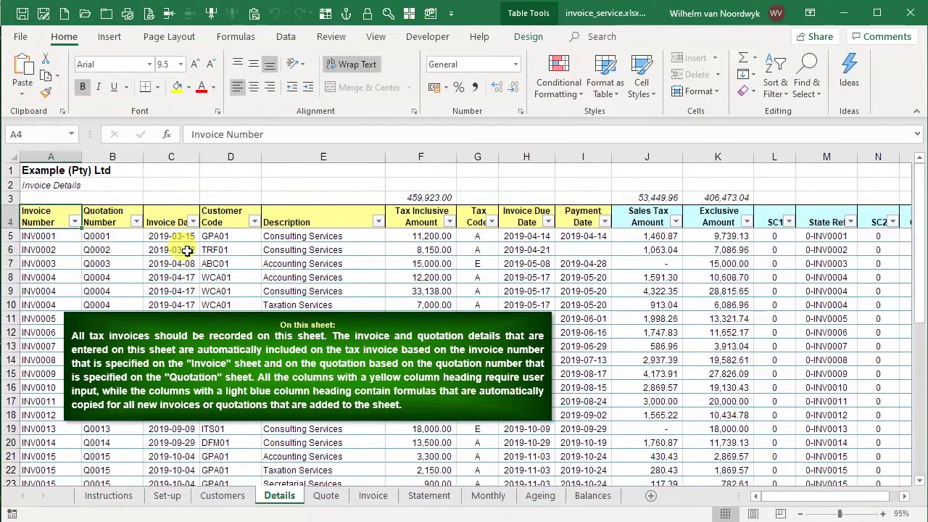
left_click(243, 250)
left_click(267, 250)
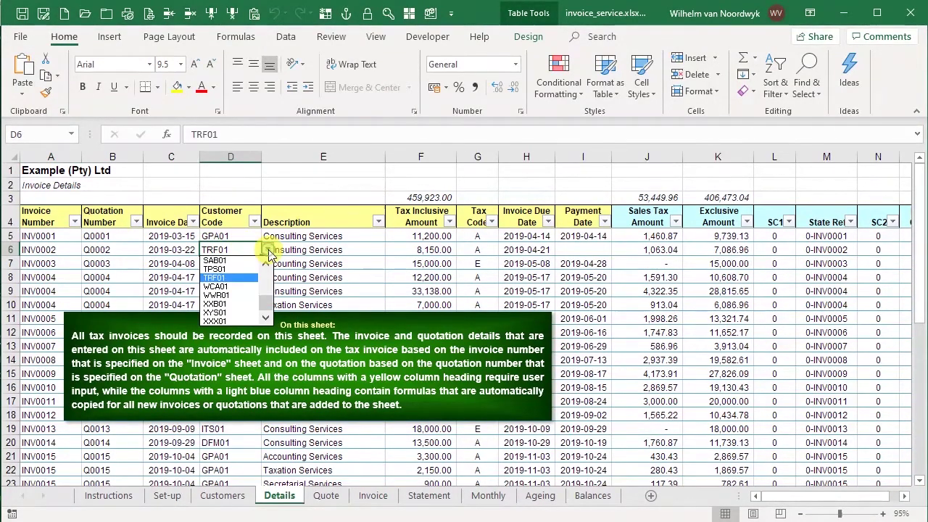
left_click(268, 250)
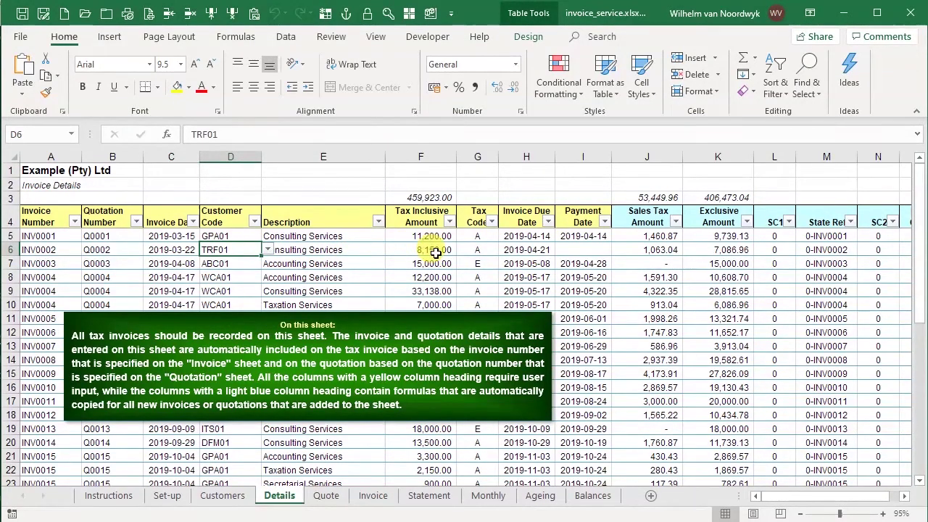
Check the tax code options and the invoice due date of INV0002 on the Details sheet
left_click(492, 249)
left_click(505, 249)
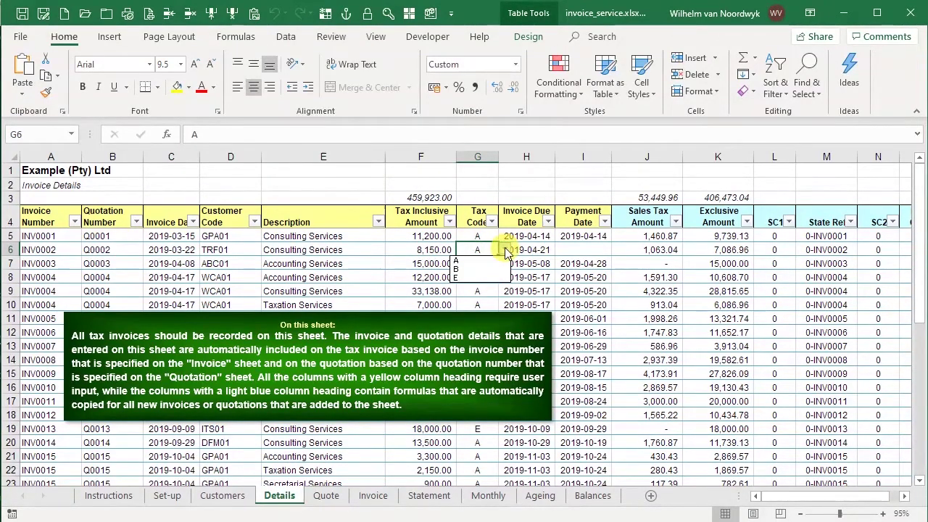
left_click(506, 250)
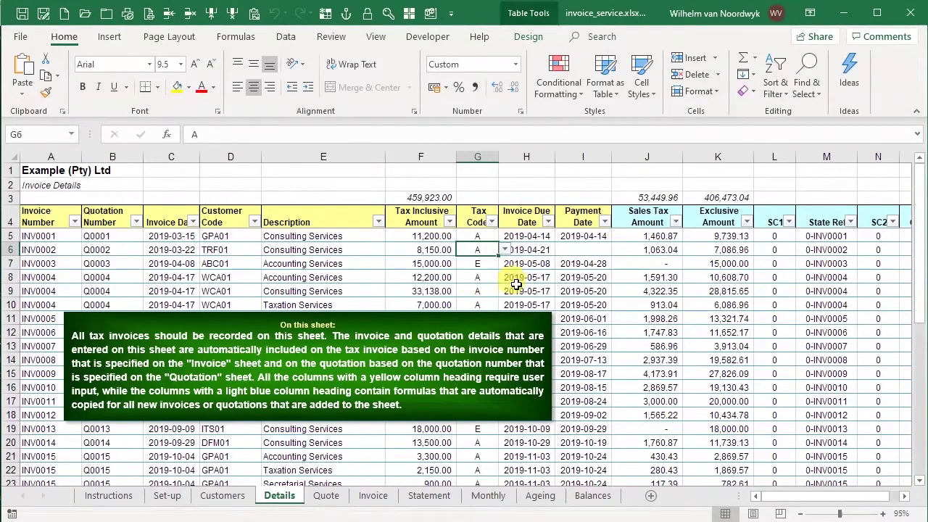
left_click(541, 251)
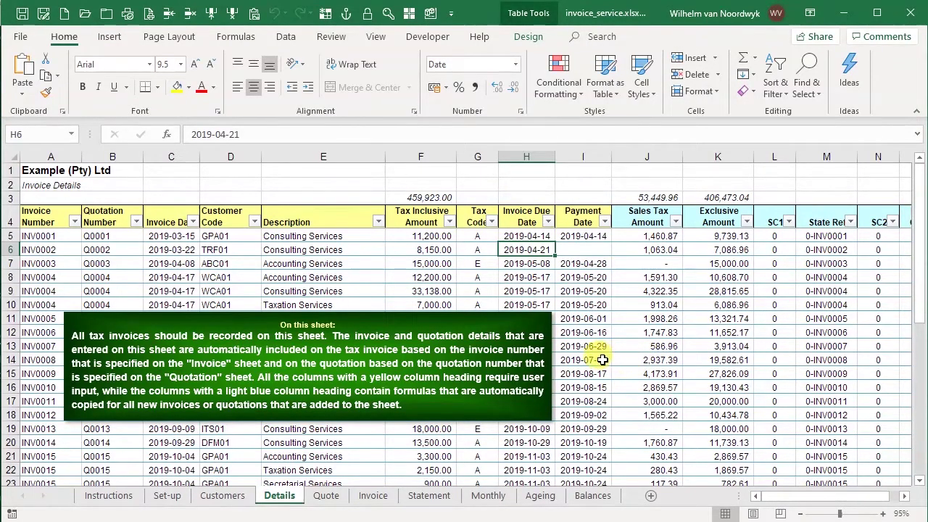
mouse_move(835, 499)
left_mouse_down()
mouse_move(857, 500)
mouse_move(818, 498)
left_mouse_up()
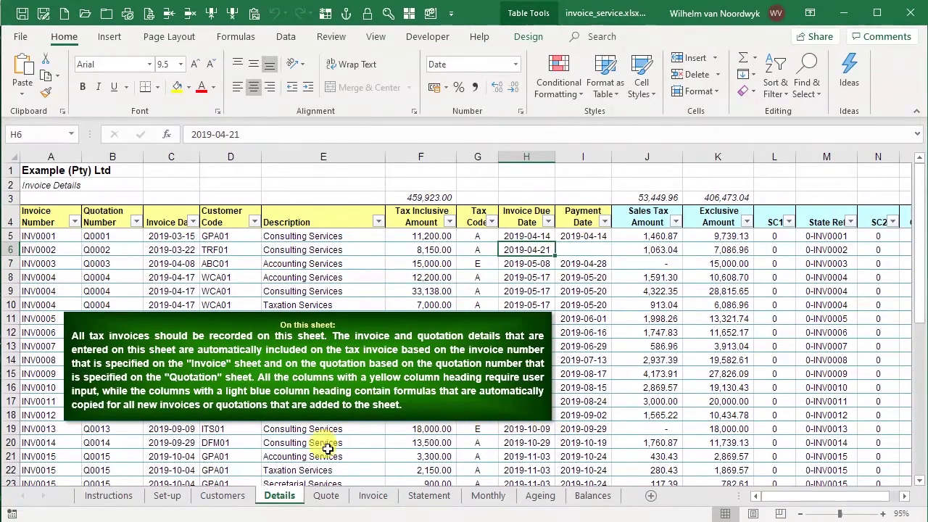
Examine the quotation on the Quote sheet from header to totals, referring back to the Details sheet
left_click(324, 496)
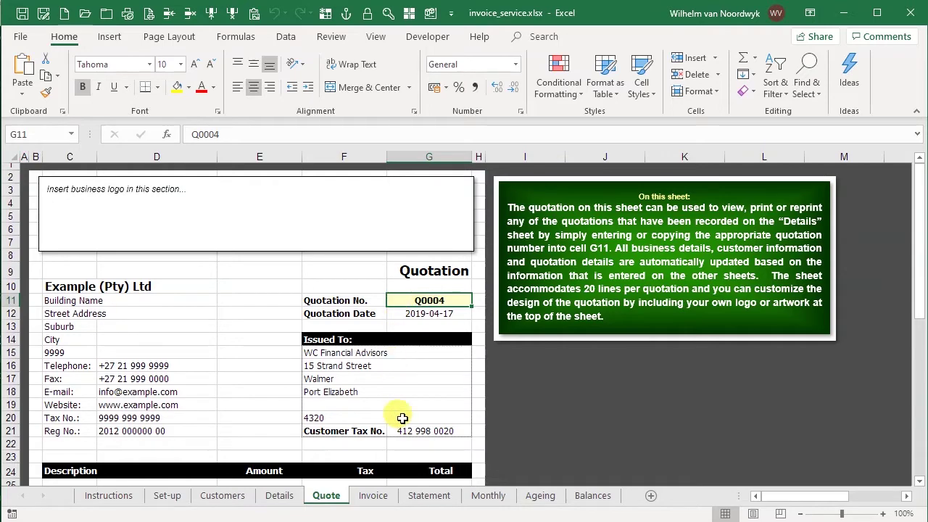
left_click(278, 495)
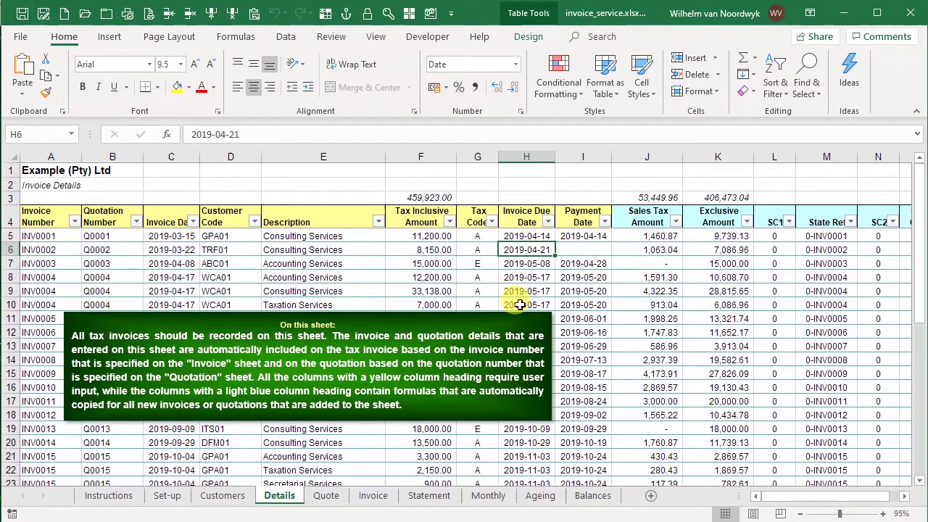
left_click(327, 495)
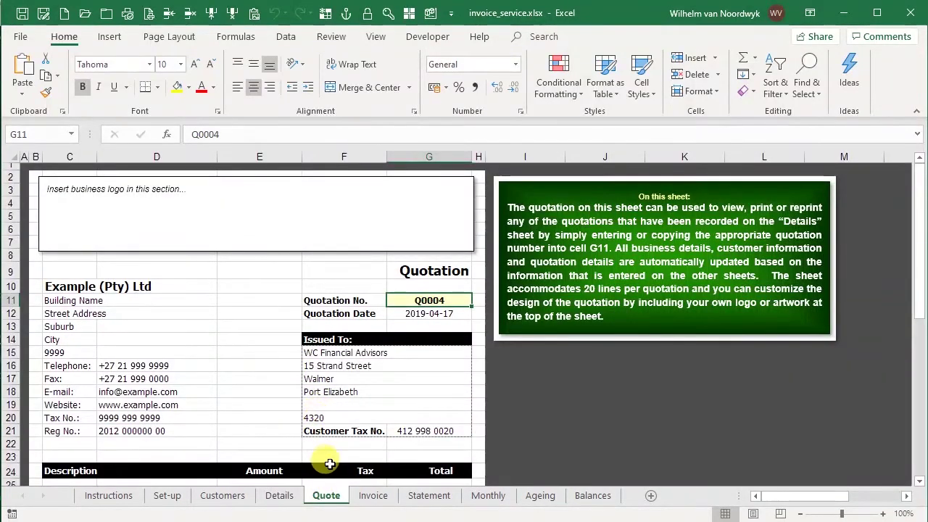
scroll(330, 461, "down", 4)
scroll(330, 461, "down", 5)
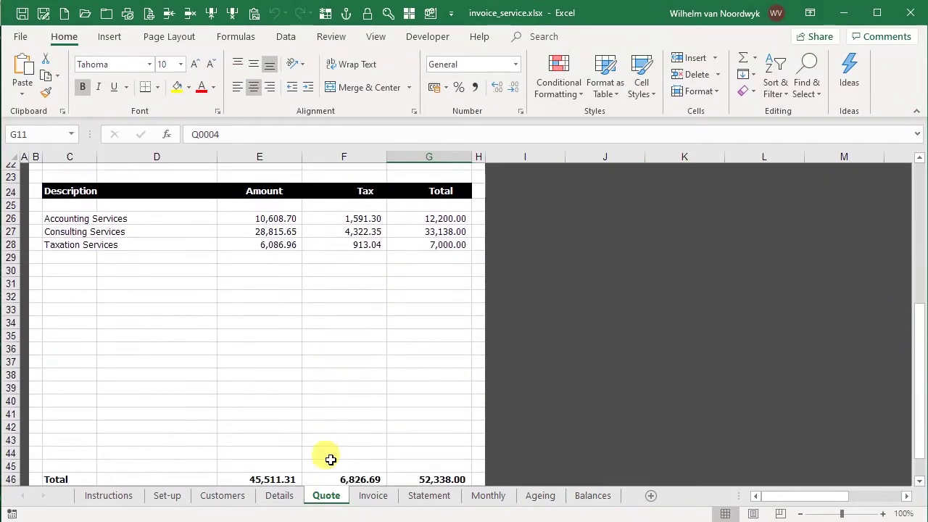
scroll(329, 460, "up", 3)
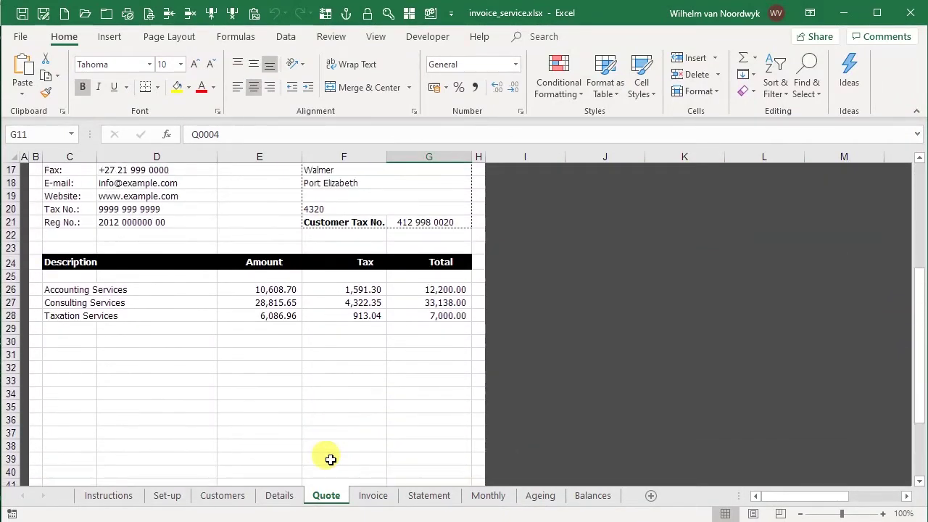
scroll(330, 460, "up", 4)
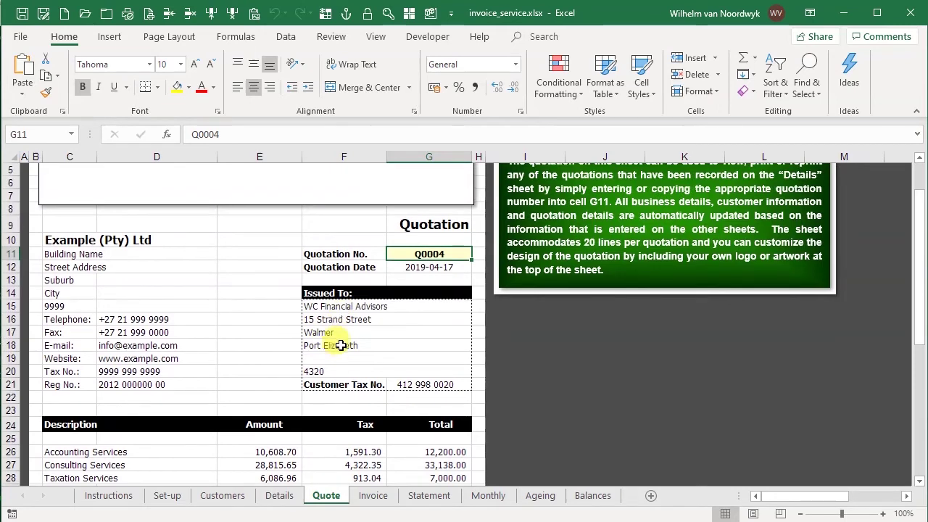
scroll(338, 372, "up", 1)
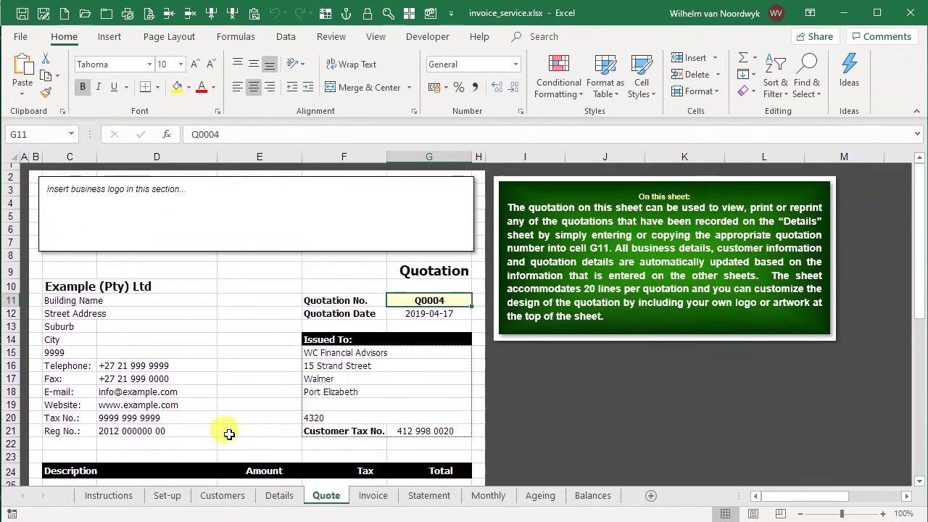
Examine the tax invoice on the Invoice sheet, including its line items, totals, banking details and invoice status
left_click(374, 497)
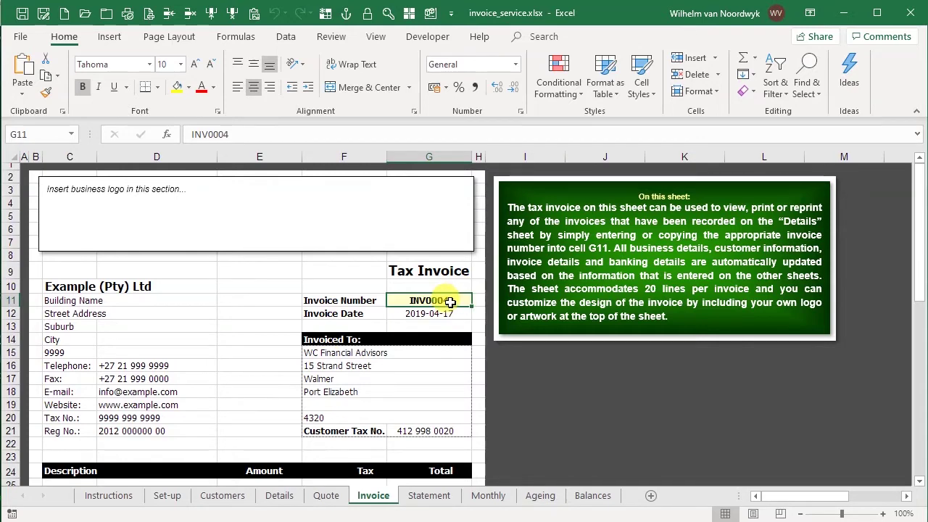
scroll(293, 381, "down", 6)
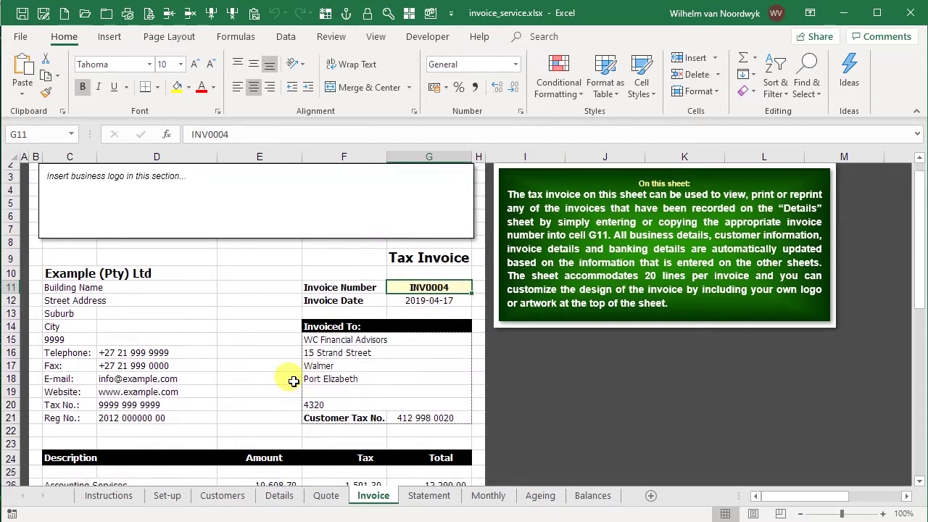
scroll(293, 381, "down", 4)
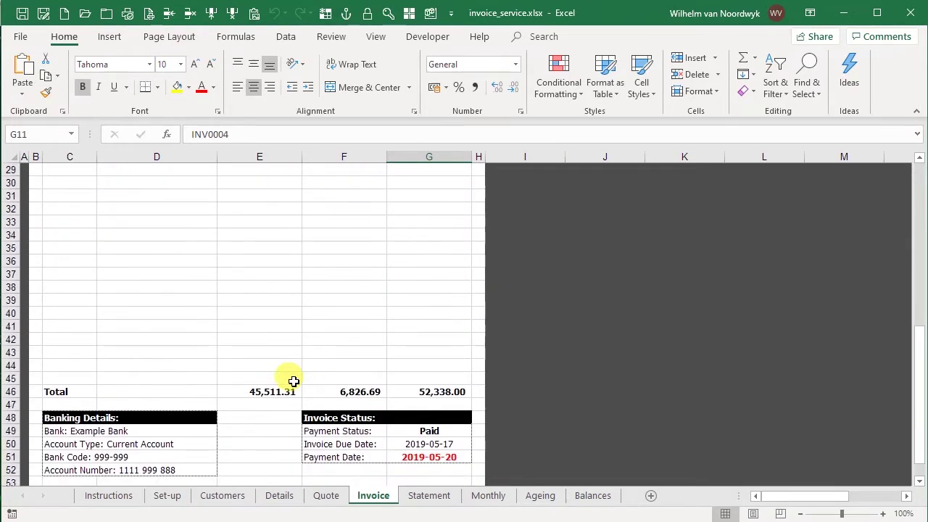
scroll(292, 379, "down", 1)
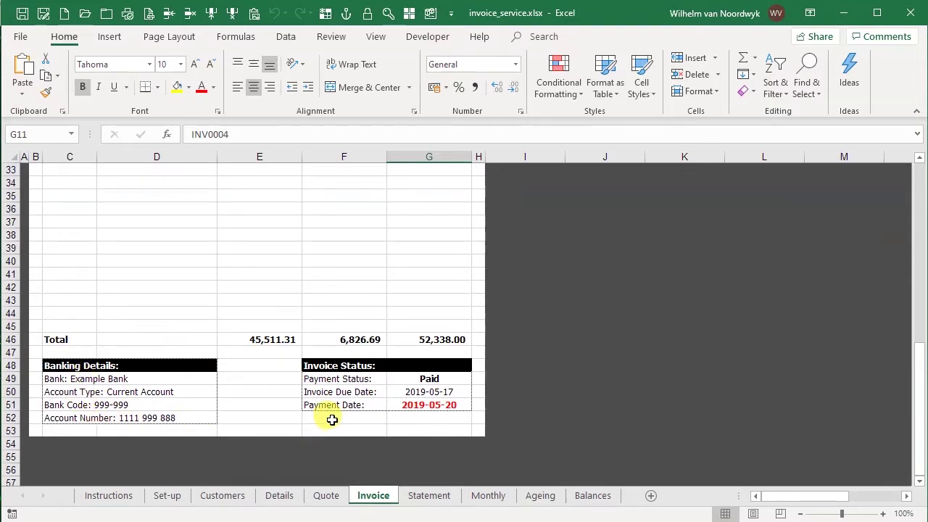
scroll(331, 420, "up", 7)
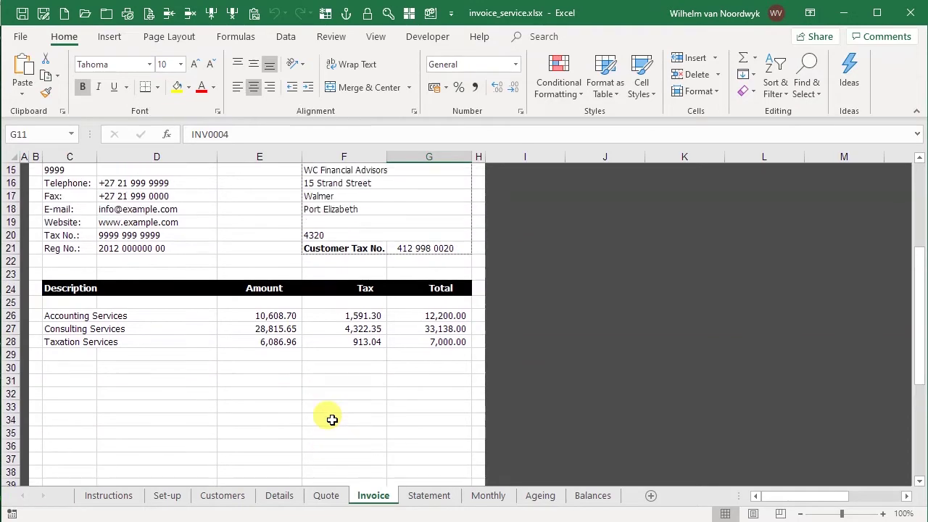
scroll(364, 300, "up", 3)
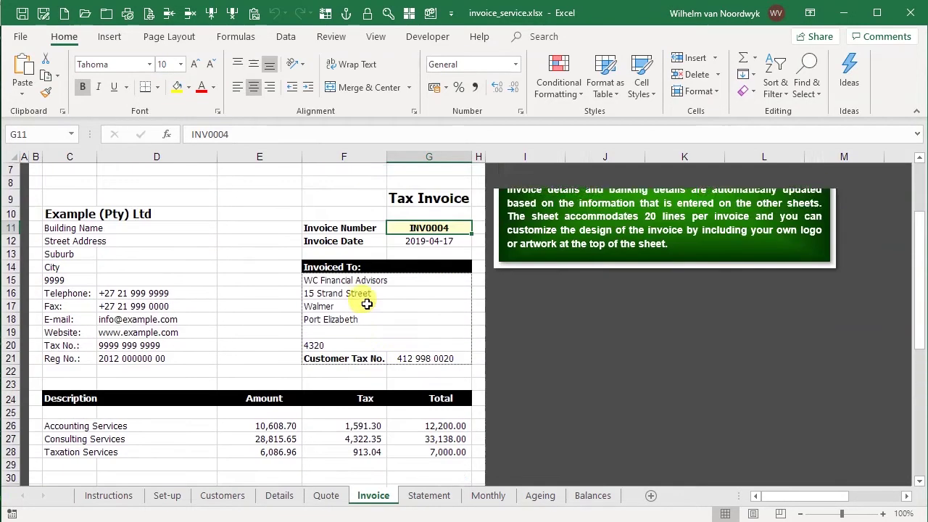
Open the Statement sheet, view the customer codes offered in J11 and select the statement date in J12
left_click(428, 496)
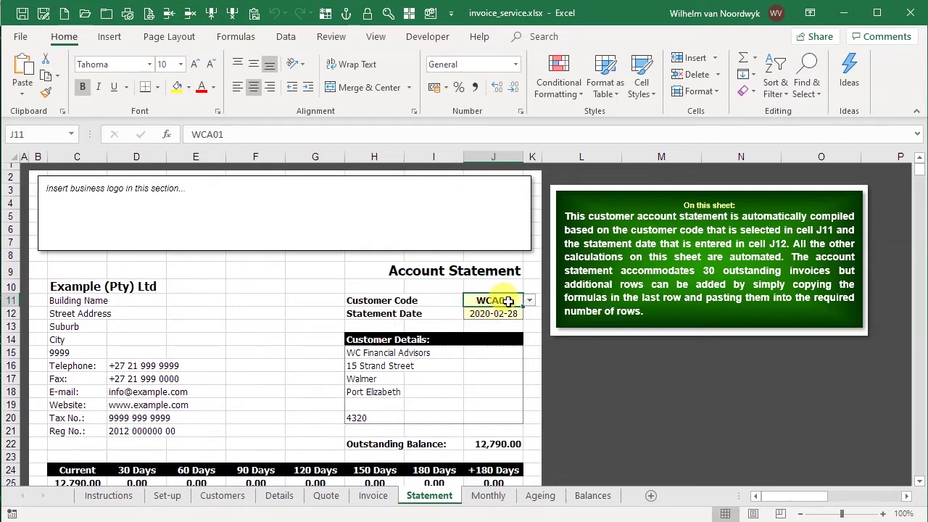
left_click(530, 300)
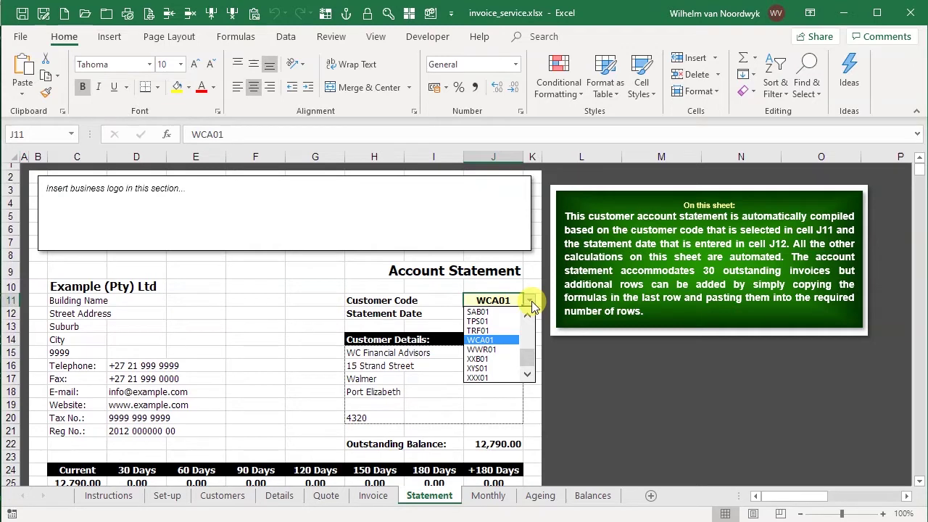
left_click(530, 302)
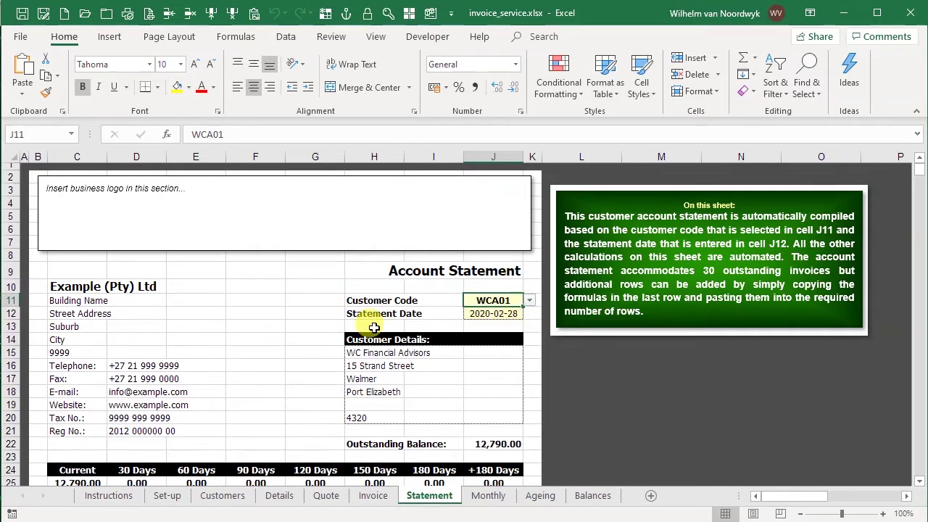
left_click(471, 314)
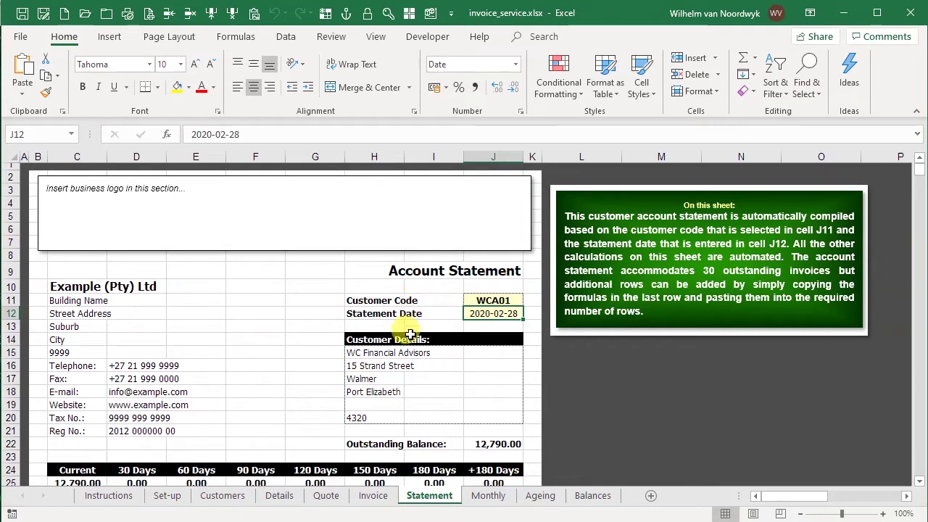
Review the account statement's outstanding balance, ageing buckets and list of outstanding invoices
scroll(373, 351, "down", 1)
scroll(375, 351, "down", 1)
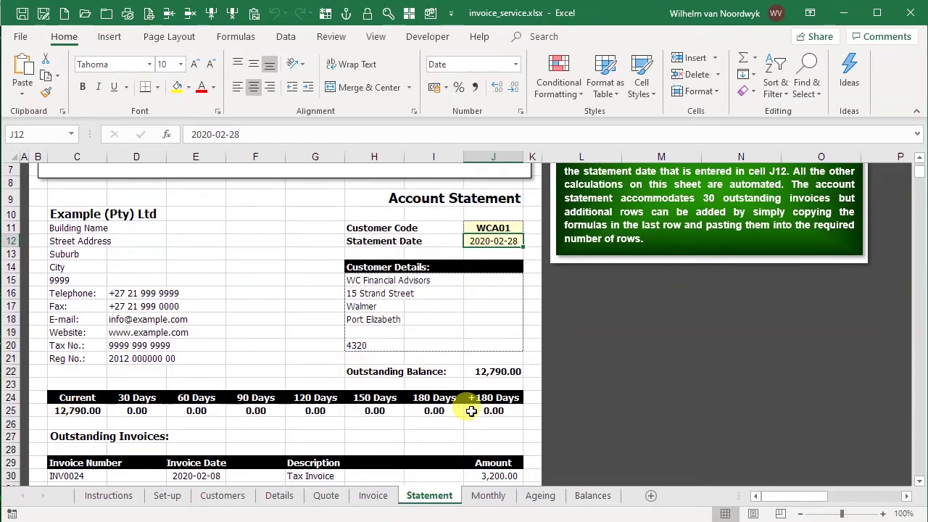
scroll(442, 395, "down", 3)
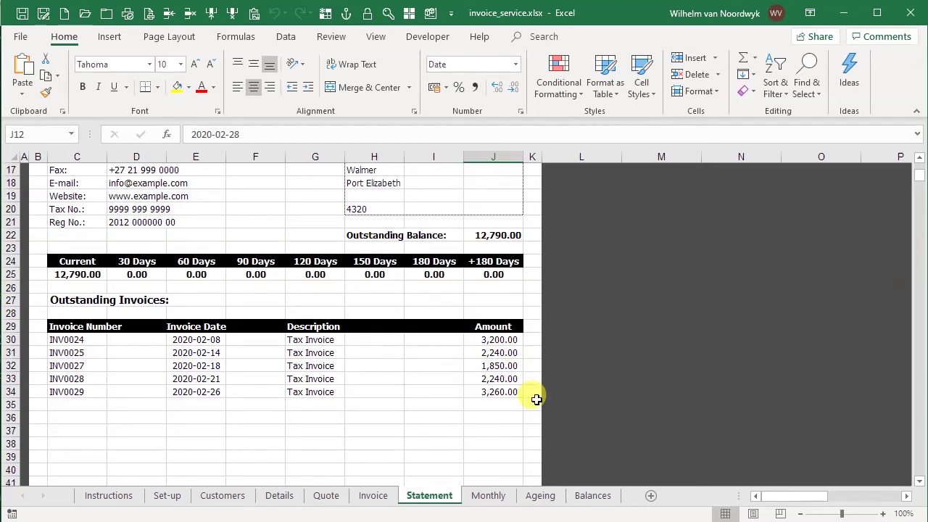
scroll(536, 400, "up", 2)
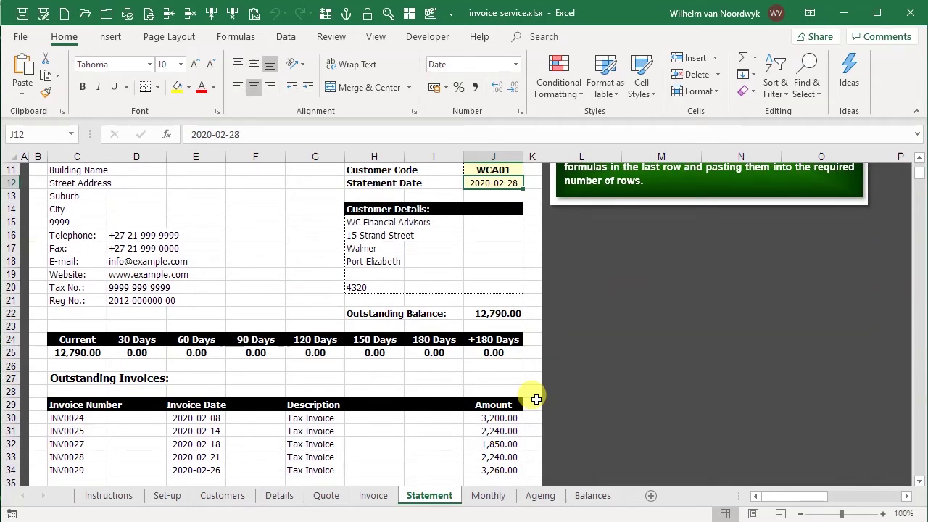
scroll(537, 399, "up", 2)
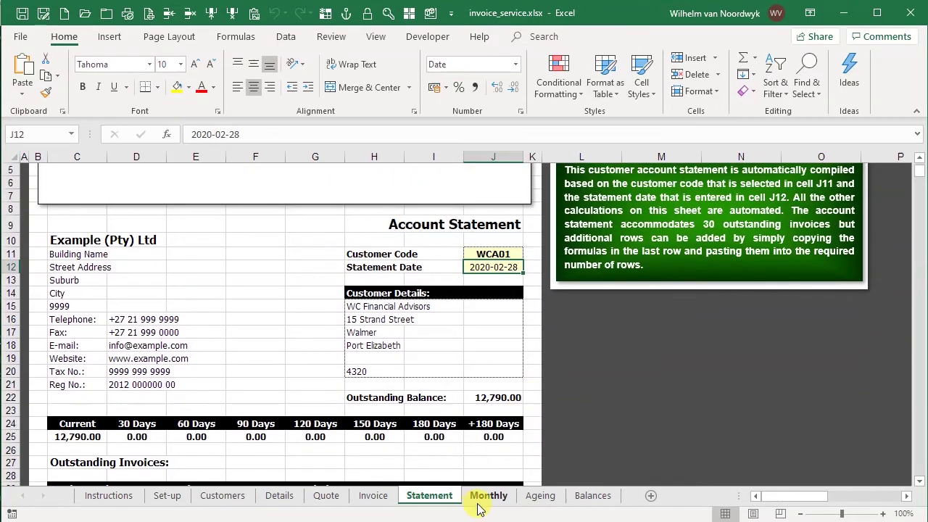
Review the 12-month figures and the sales, receipts and debtors charts on the Monthly sheet
left_click(487, 500)
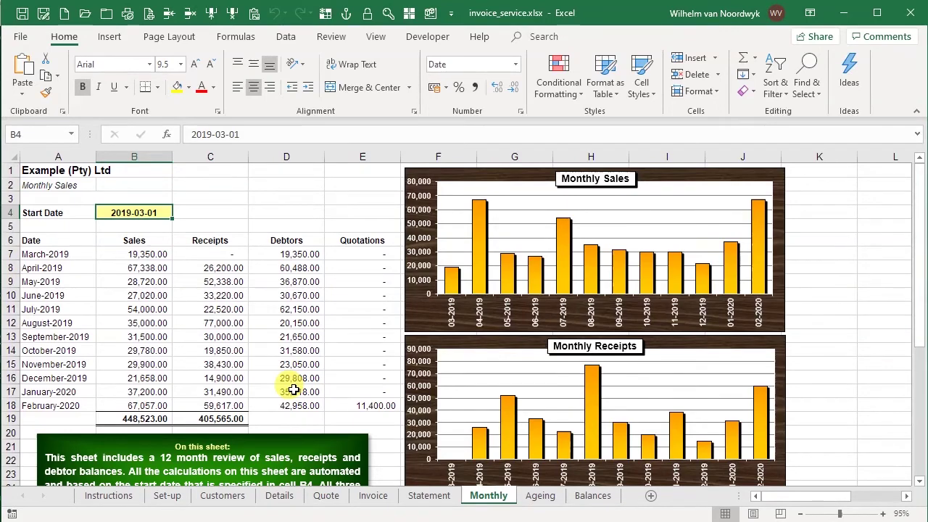
scroll(293, 390, "down", 2)
scroll(293, 390, "down", 3)
scroll(293, 389, "up", 4)
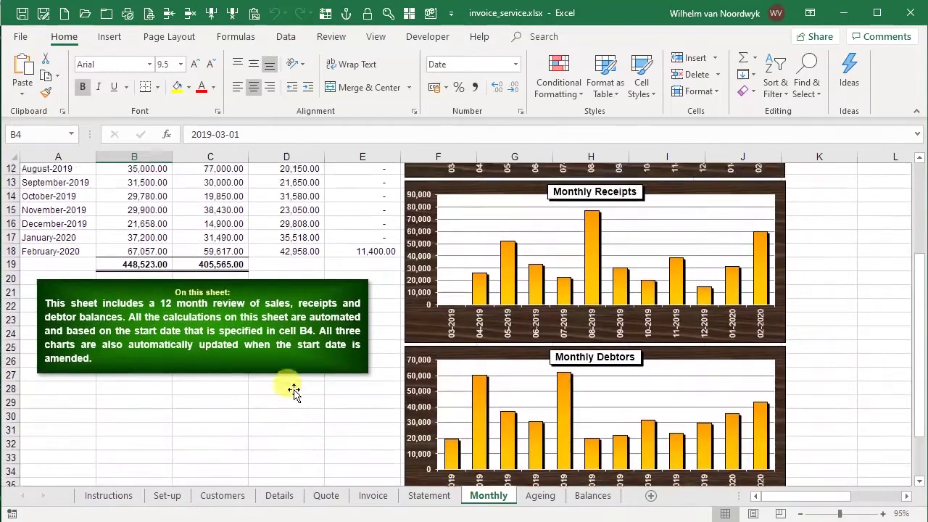
Review the debtors age analysis, the sales and balance history and the charts on the Ageing sheet
left_click(541, 496)
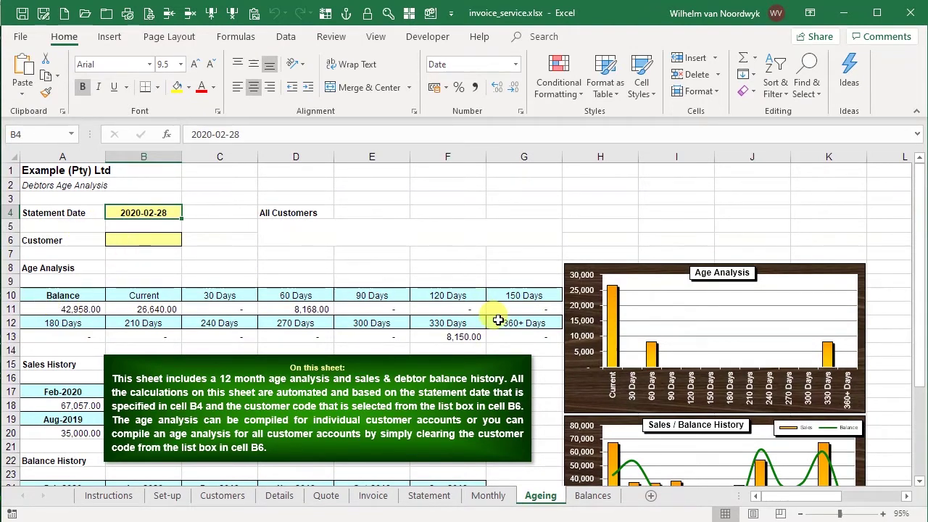
scroll(296, 272, "down", 2)
scroll(296, 272, "down", 1)
scroll(296, 274, "up", 1)
scroll(296, 274, "up", 2)
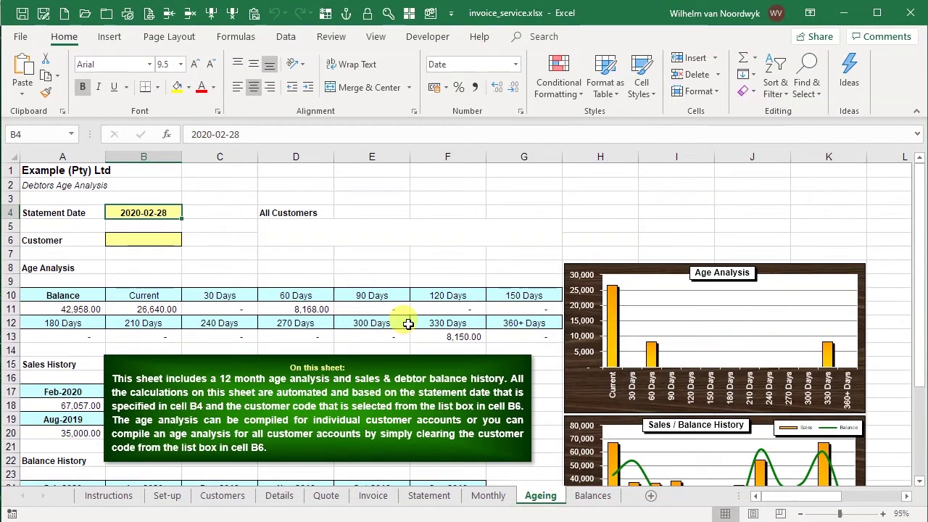
View the customer codes offered in cell B6 of the Ageing sheet, leaving the customer selection blank for all customers
left_click(141, 241)
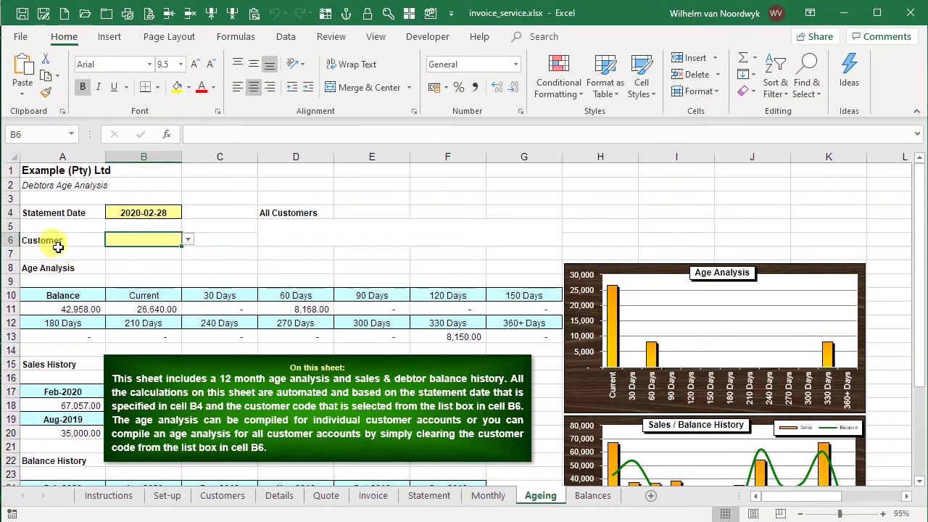
left_click(188, 241)
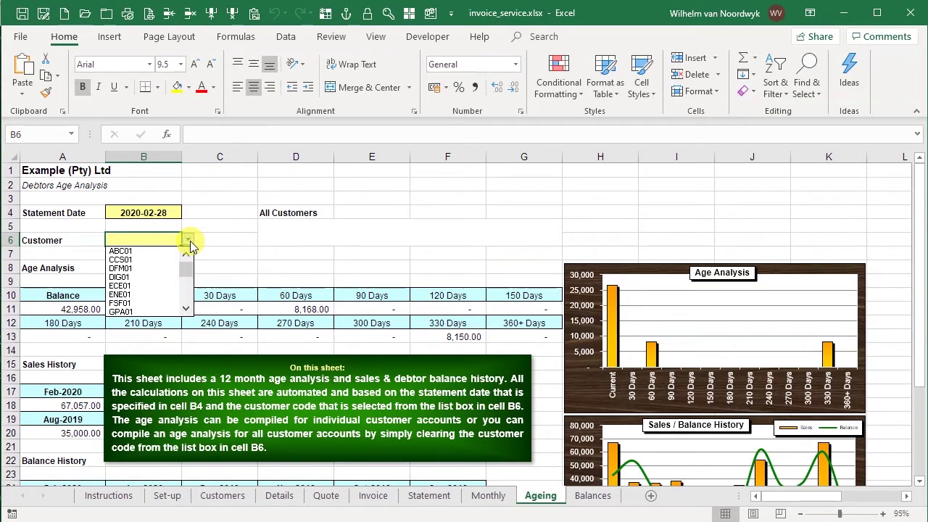
left_click(188, 240)
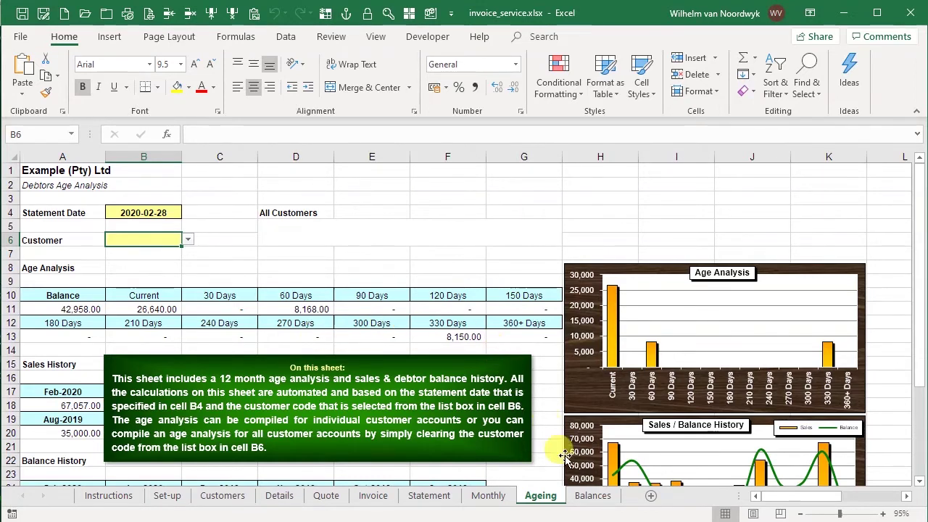
Open the customer balance report on the Balances sheet and compare its report date with the statement date on the Ageing sheet
left_click(594, 498)
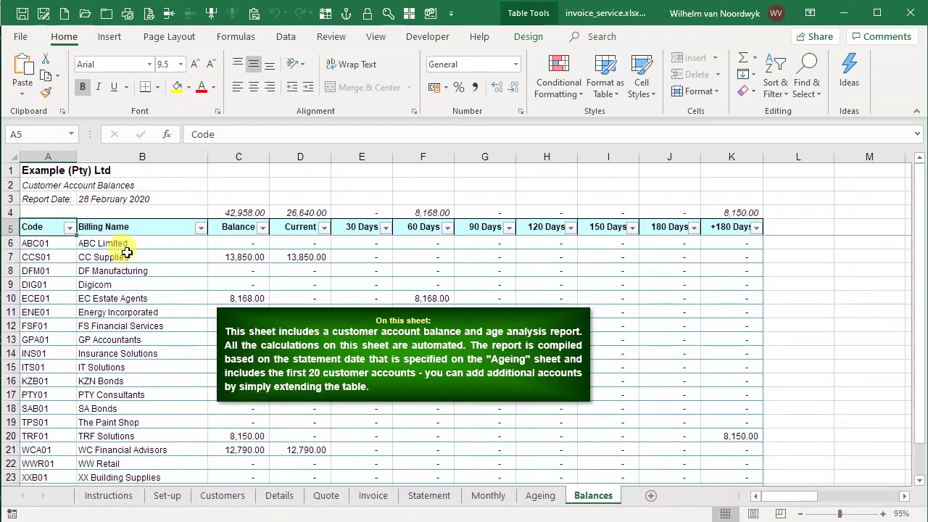
left_click(542, 497)
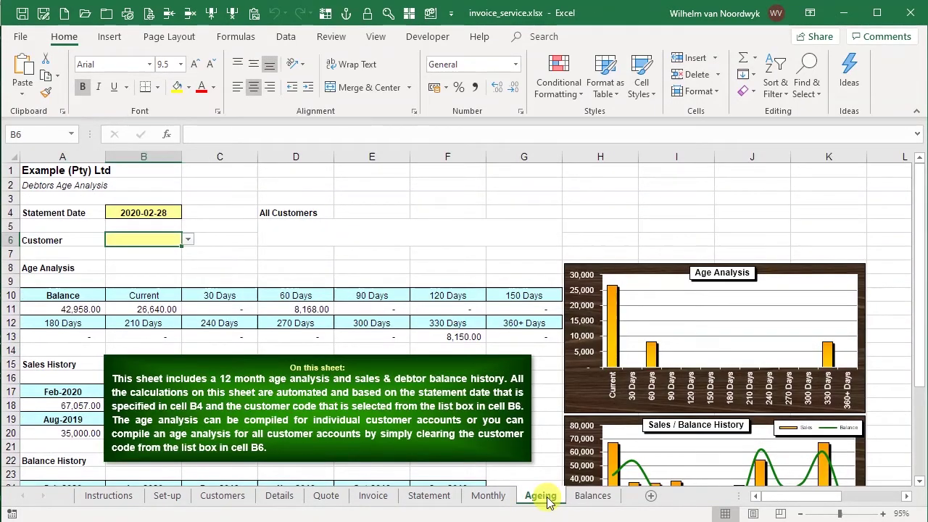
left_click(584, 500)
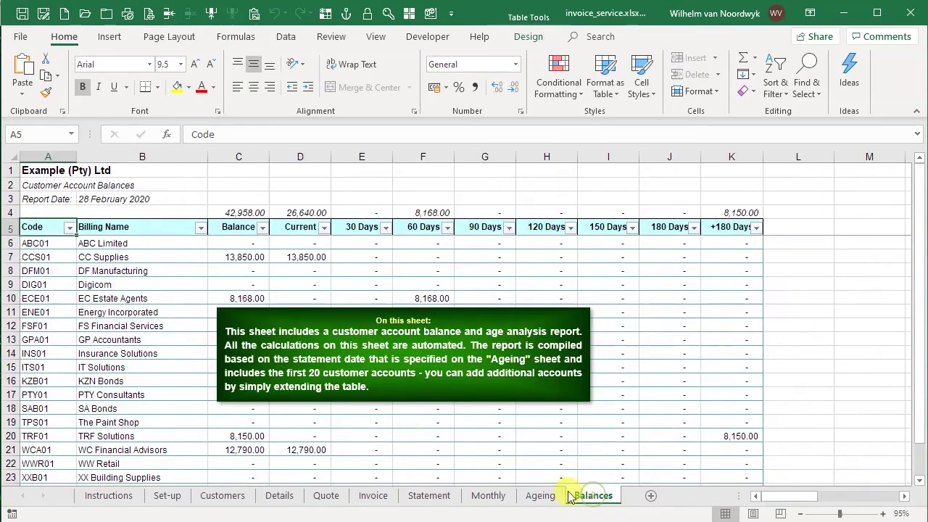
Review the customer account balances down to the table's last row, and return to the Instructions sheet
scroll(99, 285, "down", 5)
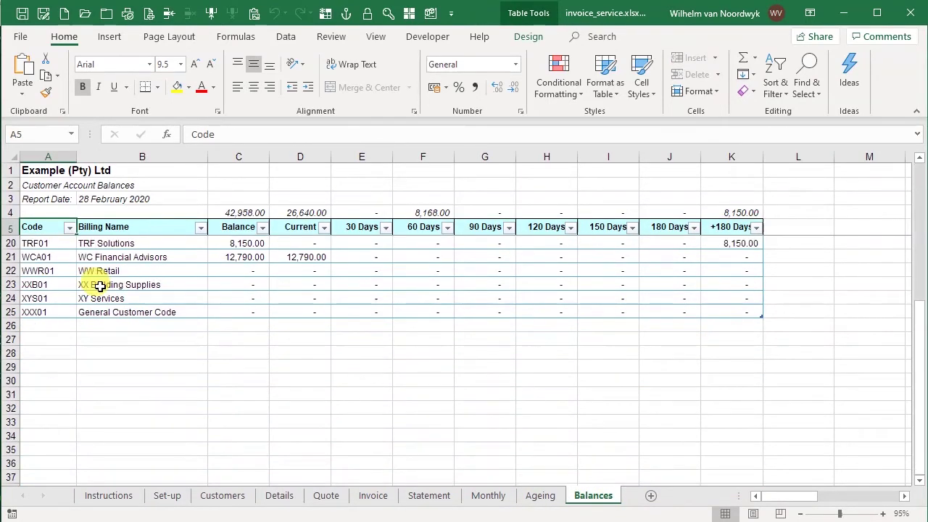
scroll(100, 285, "up", 5)
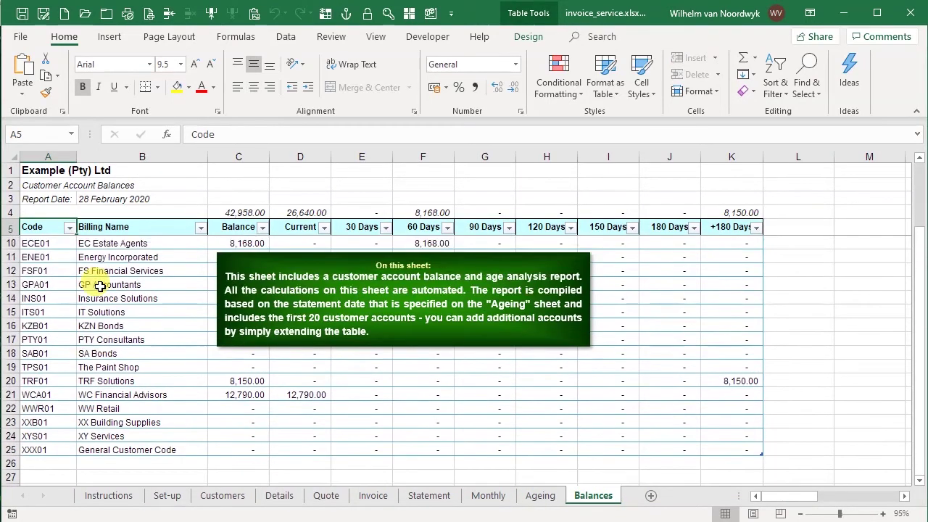
scroll(99, 285, "down", 4)
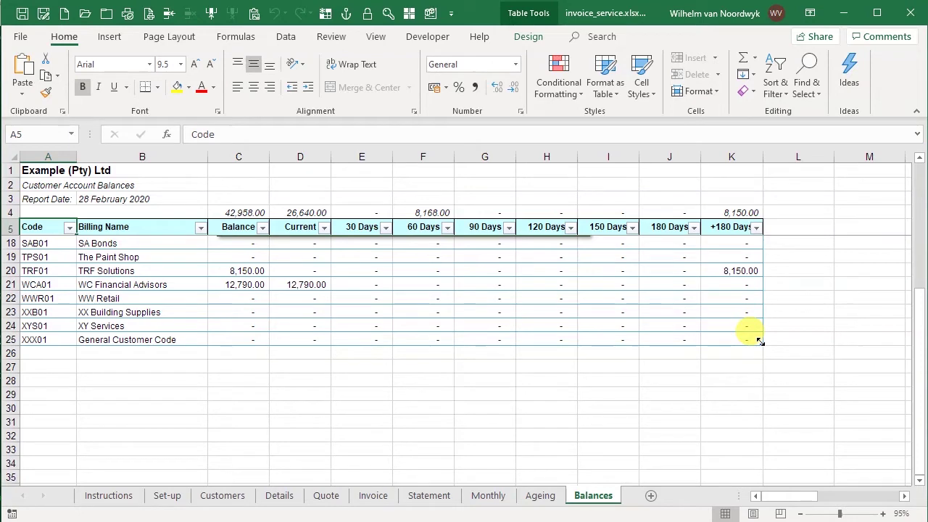
scroll(219, 394, "up", 1)
scroll(219, 394, "up", 3)
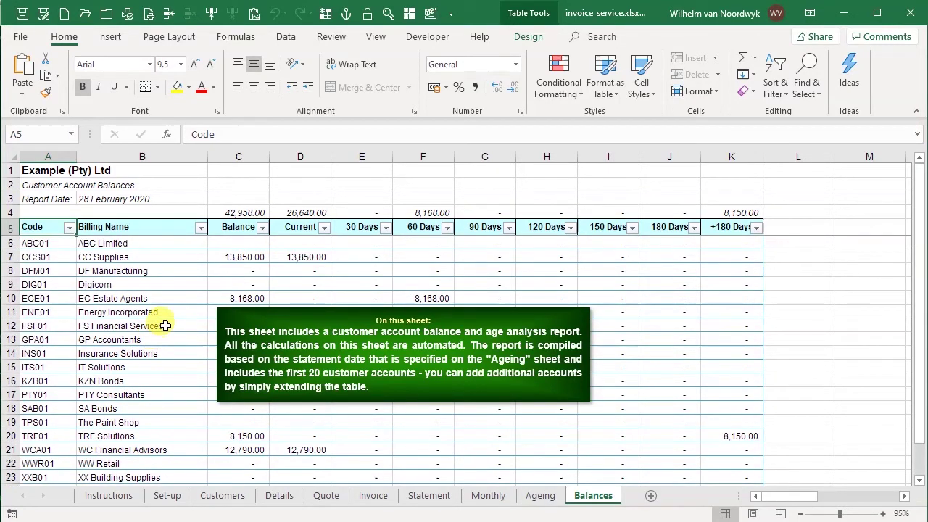
left_click(101, 499)
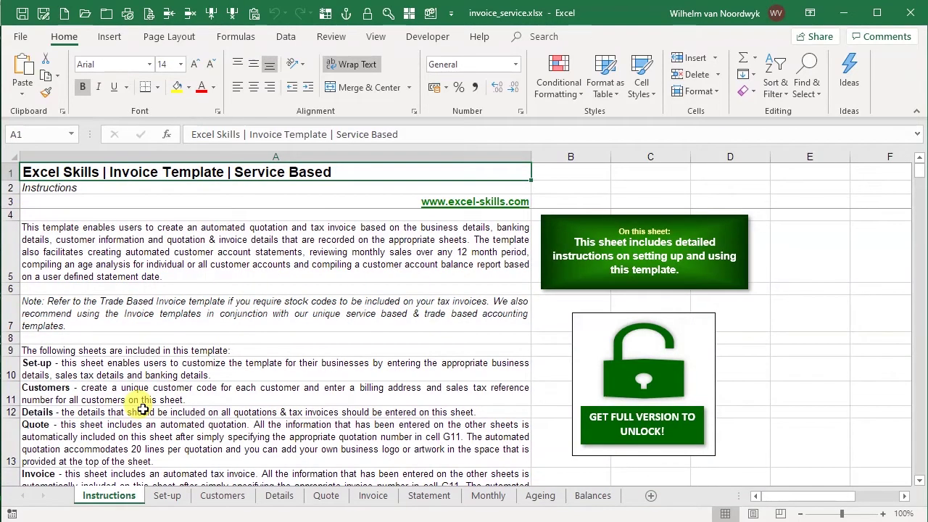